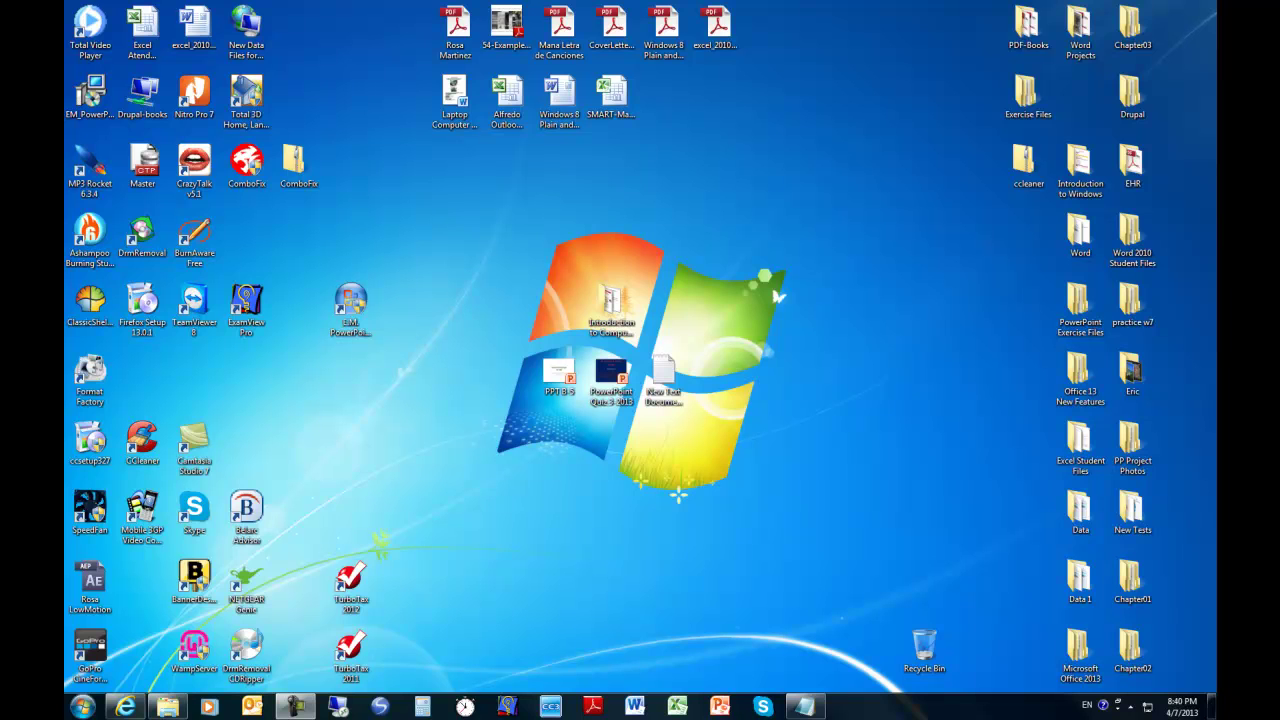
- Open the already installed Word and Excel in turn to check them, closing each again
{"action": "left_click", "coordinate": [828, 155]}
{"action": "left_click", "coordinate": [601, 212]}
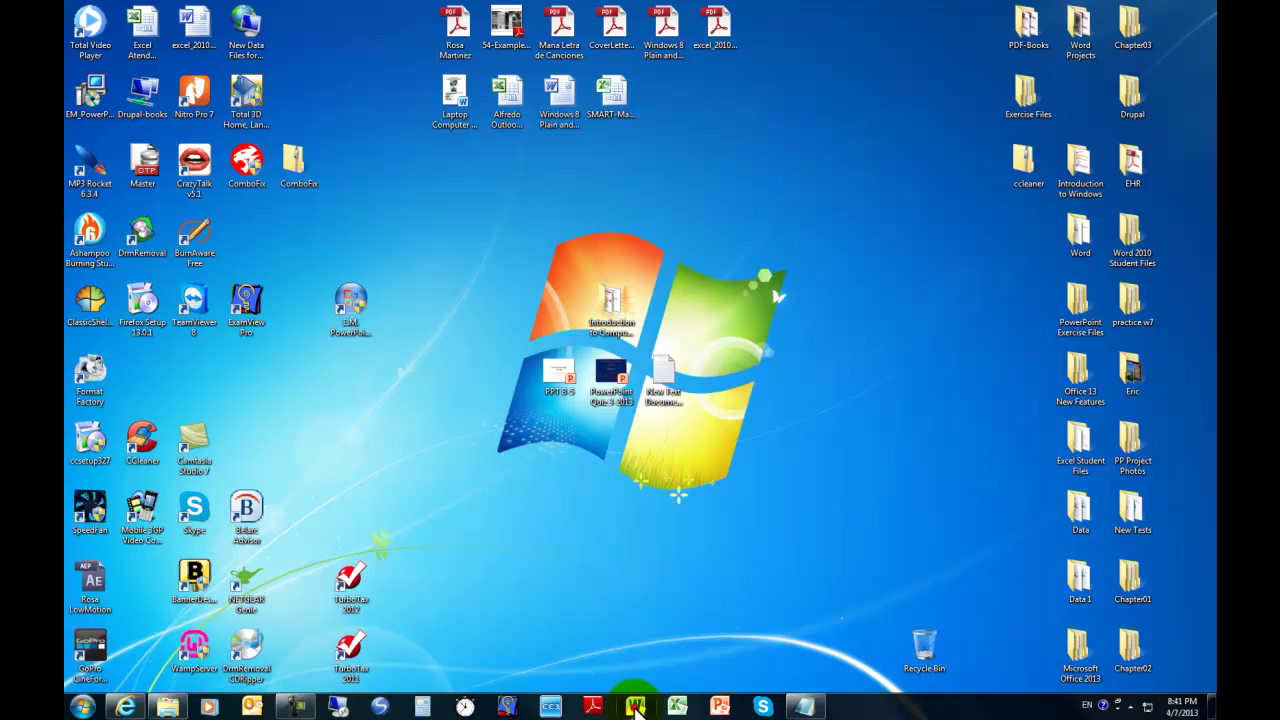
{"action": "left_click", "coordinate": [636, 708]}
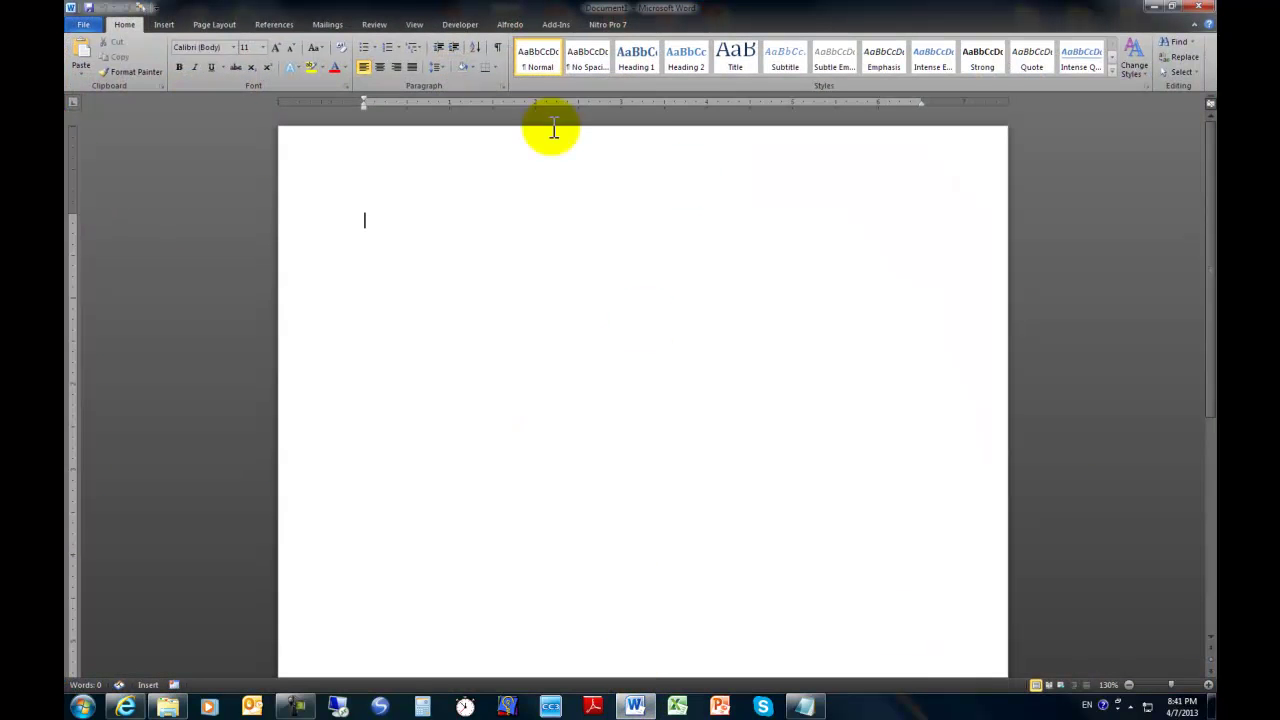
{"action": "left_click", "coordinate": [1198, 12]}
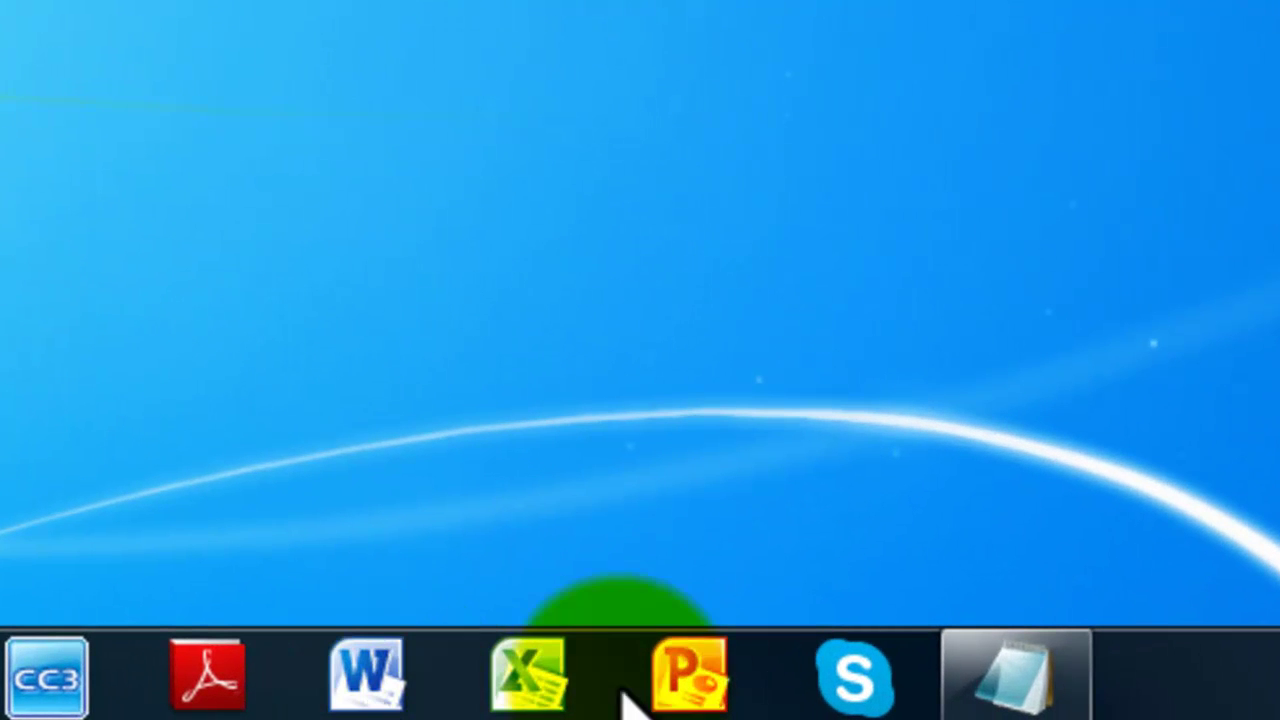
{"action": "left_click", "coordinate": [529, 684]}
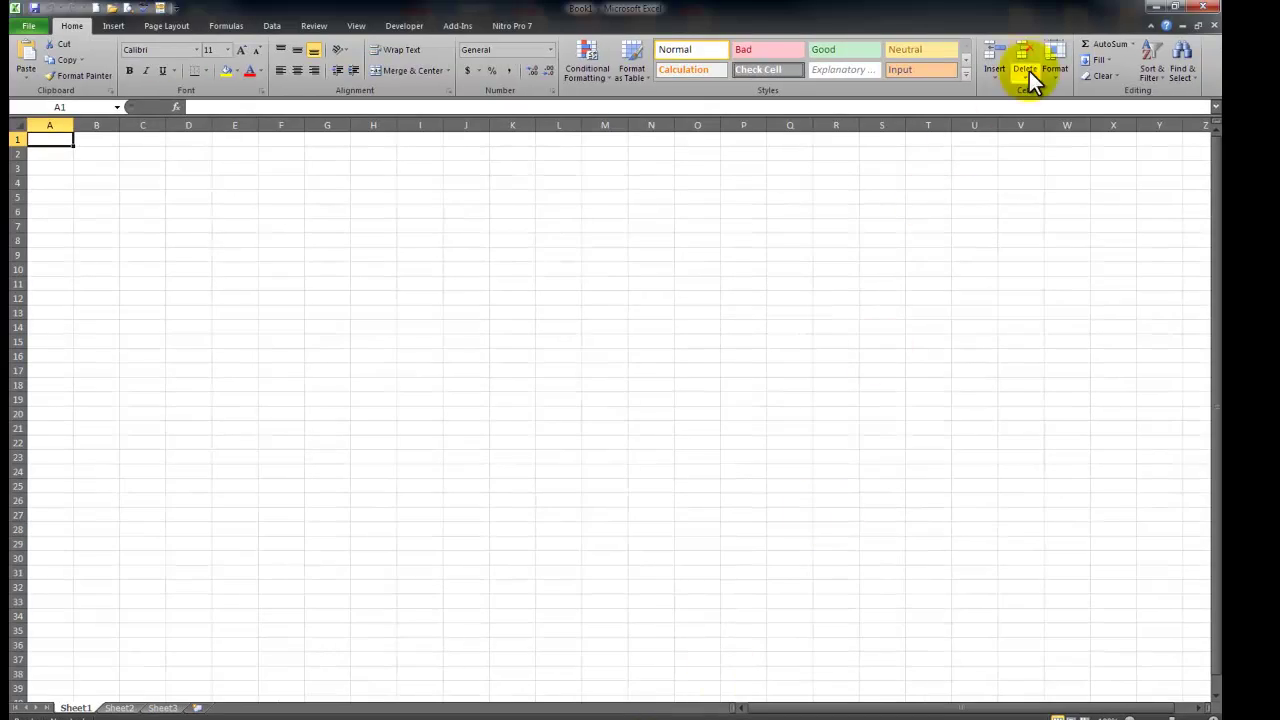
{"action": "left_click", "coordinate": [1207, 9]}
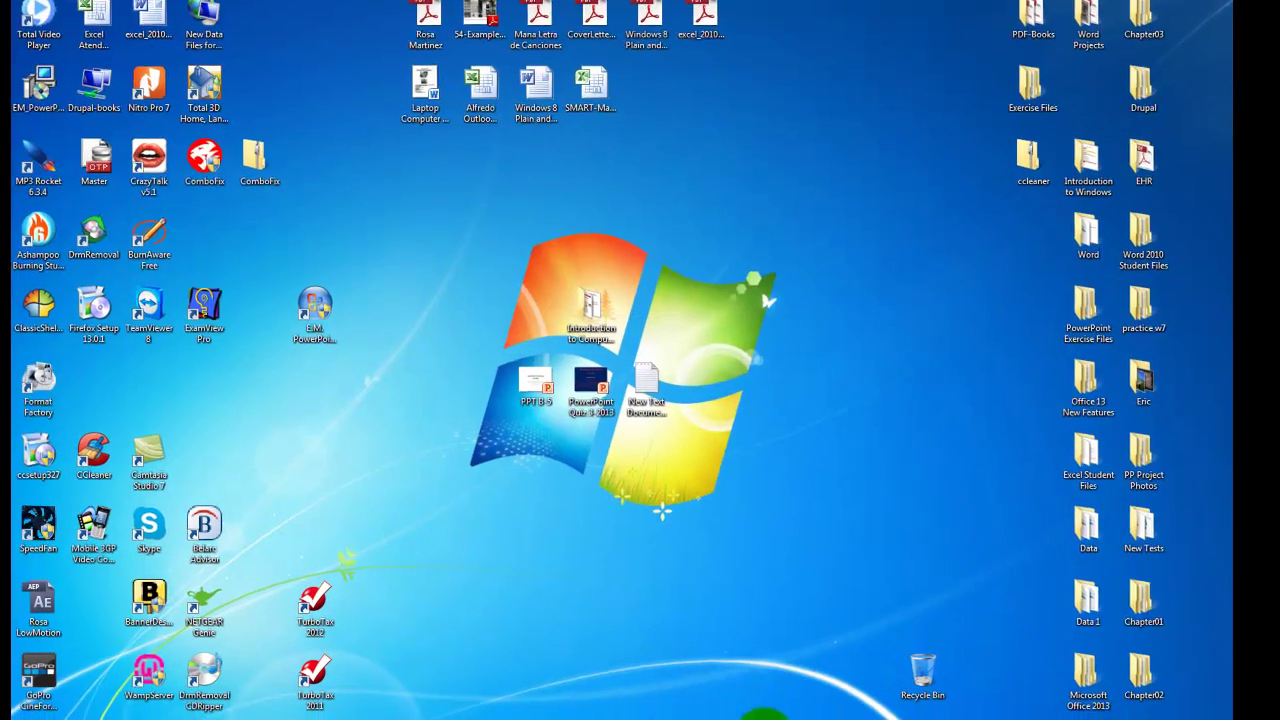
{"action": "left_click", "coordinate": [686, 708]}
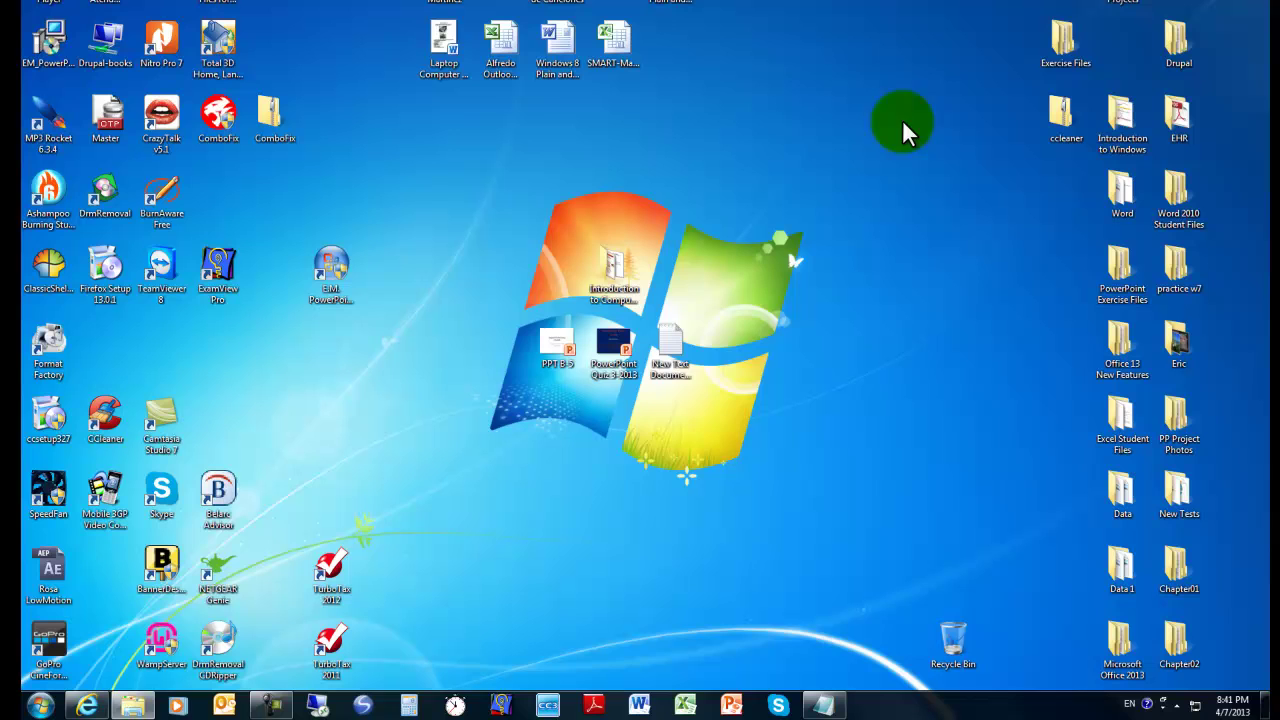
- Run the setup application from the DVD RW Drive (D:) 15.0.4420.1017 folder
{"action": "left_click", "coordinate": [794, 176]}
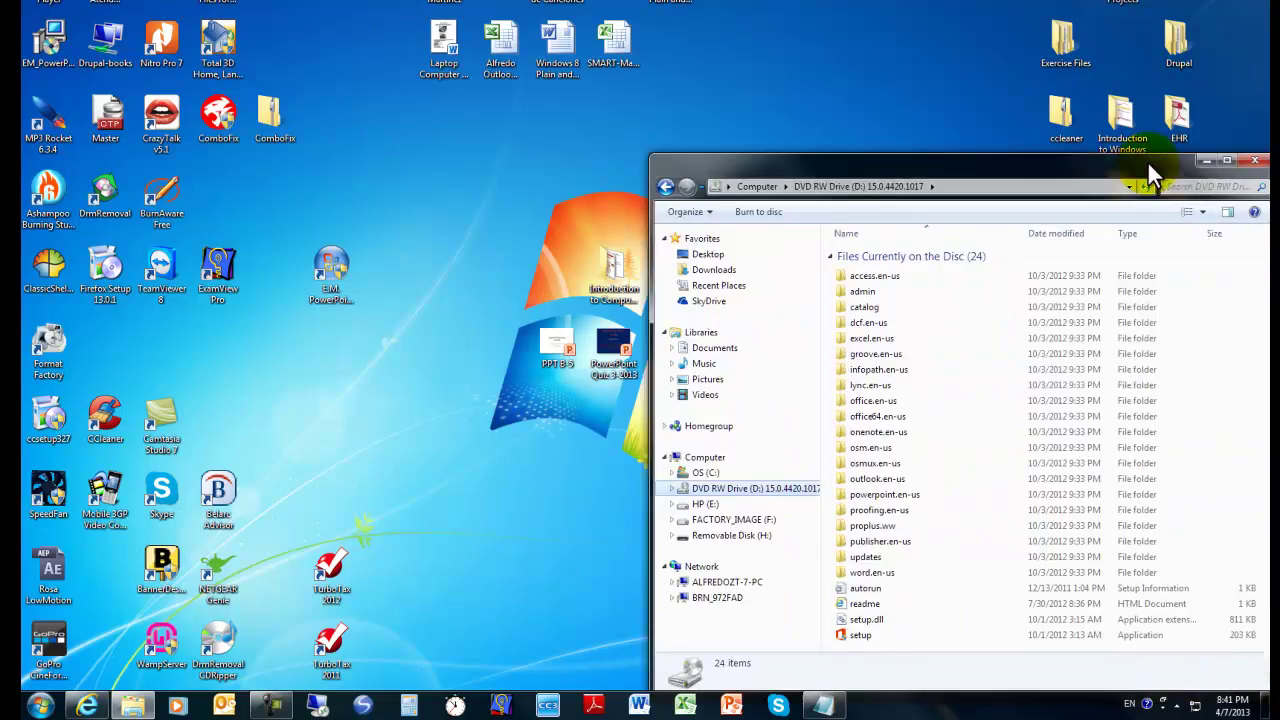
{"action": "left_click_drag", "start_coordinate": [1147, 160], "coordinate": [779, 40]}
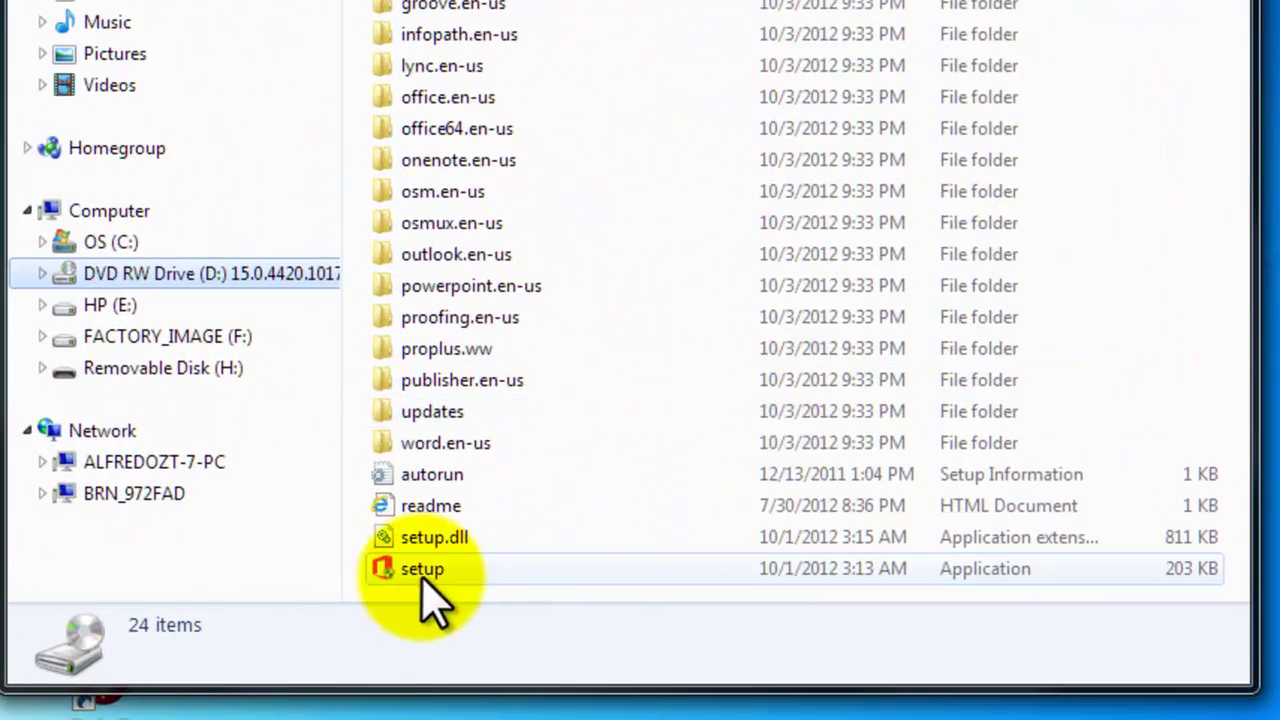
{"action": "left_click", "coordinate": [422, 570]}
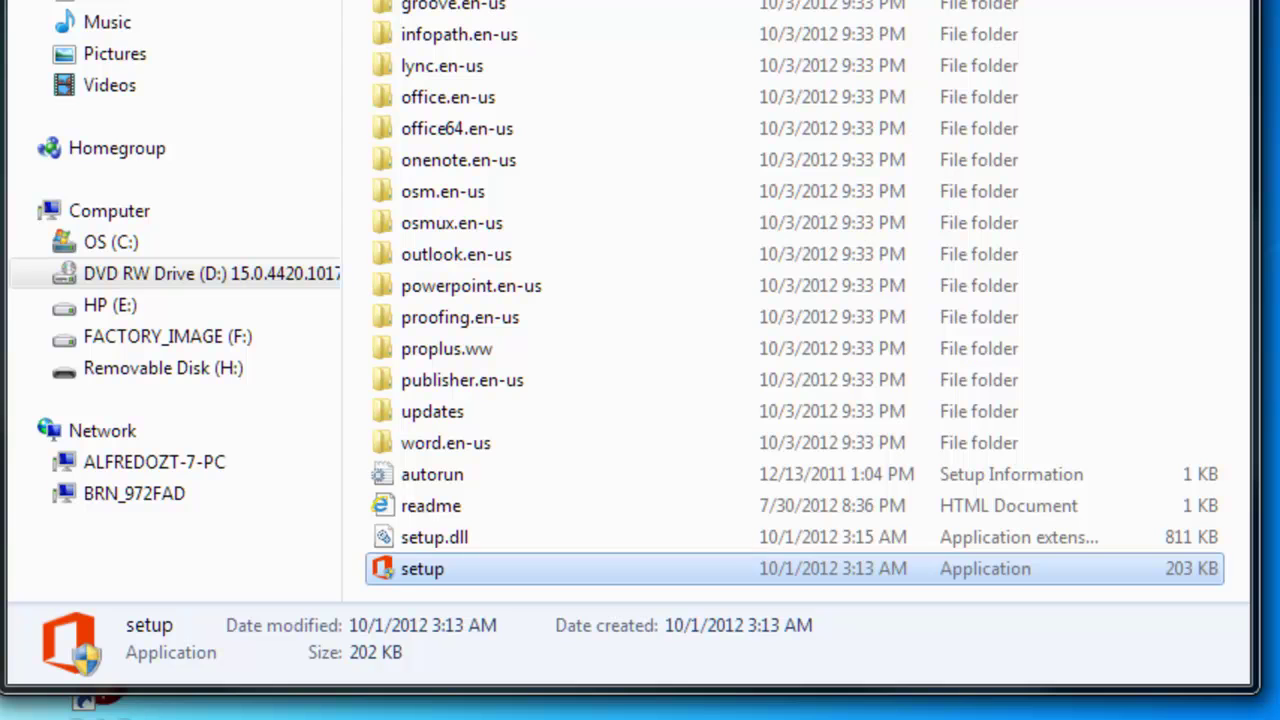
{"action": "double_click", "coordinate": [412, 574]}
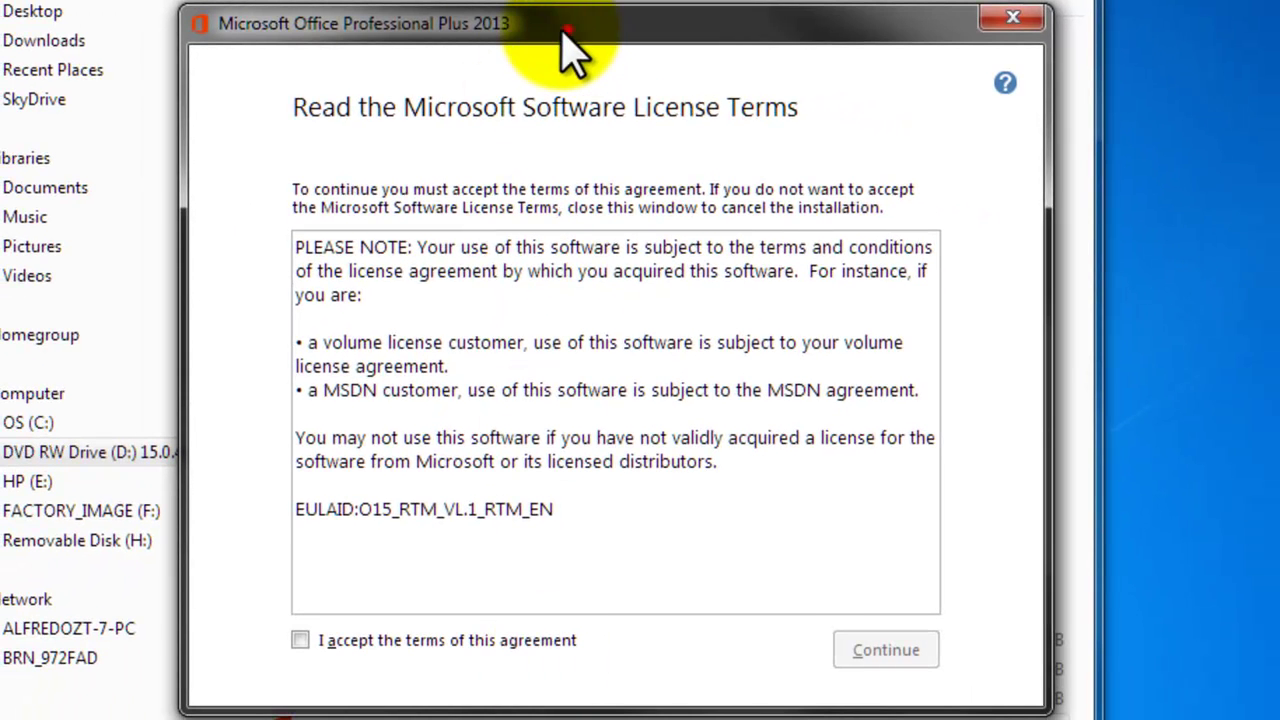
- Accept the Microsoft Software License Terms for Office Professional Plus 2013 and continue the setup
{"action": "left_click_drag", "start_coordinate": [571, 43], "coordinate": [508, 40]}
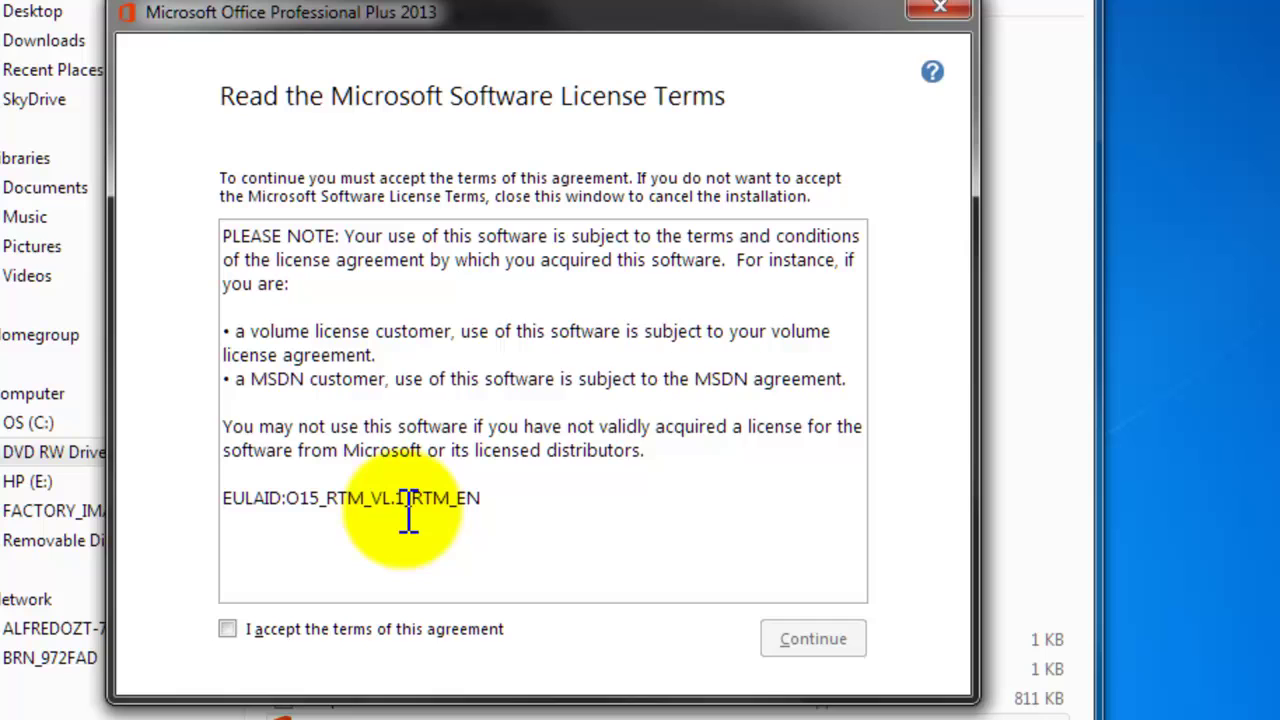
{"action": "left_click", "coordinate": [227, 629]}
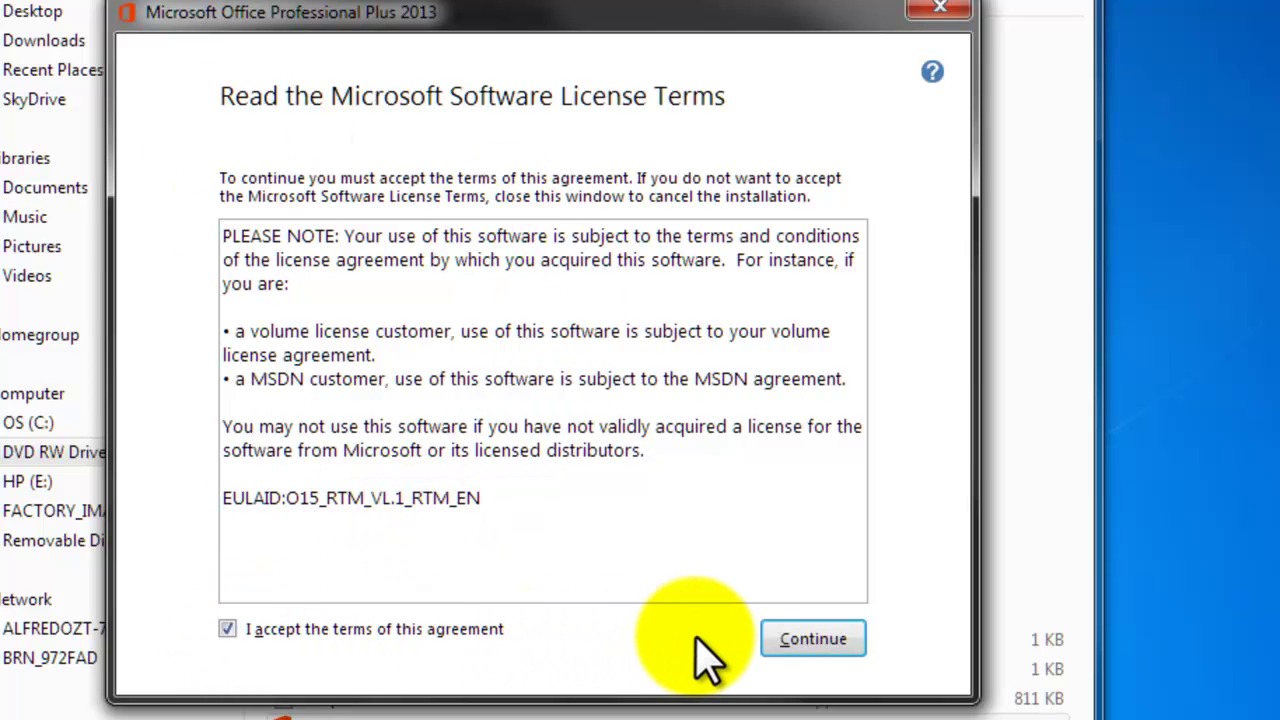
{"action": "left_click", "coordinate": [796, 643]}
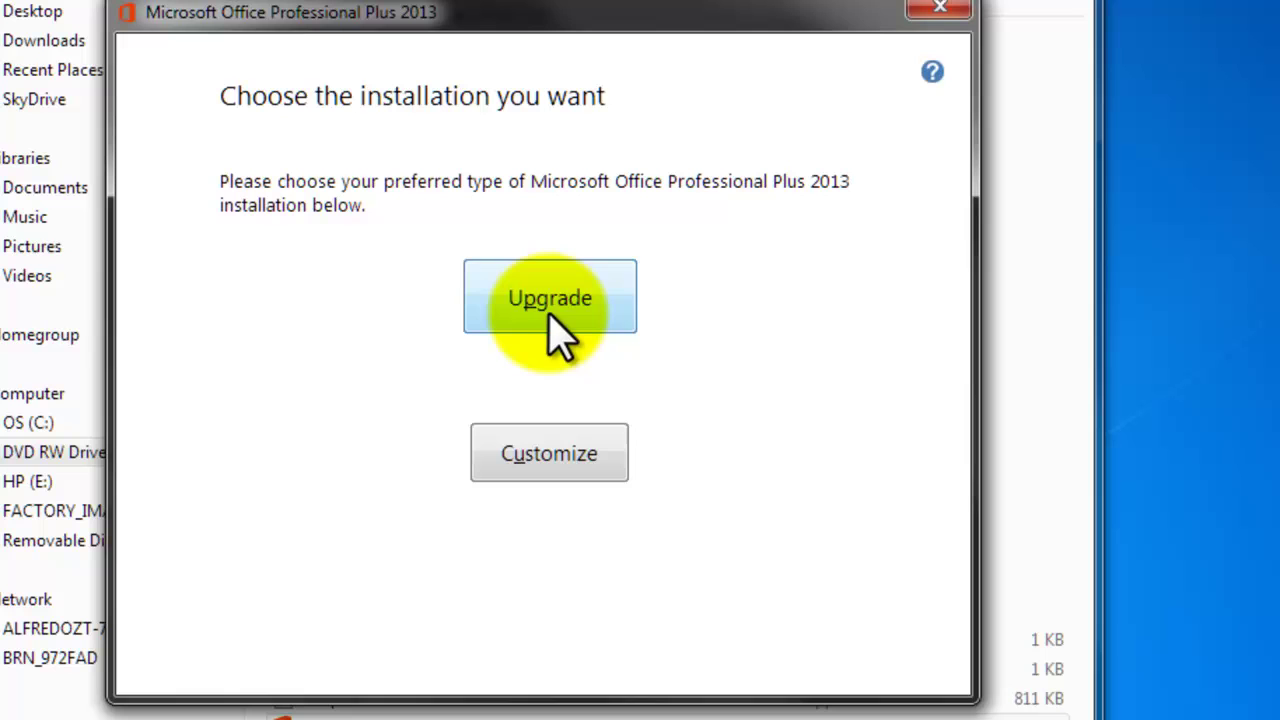
- Customize the installation to keep all previous Office versions and start installing
{"action": "left_click", "coordinate": [562, 465]}
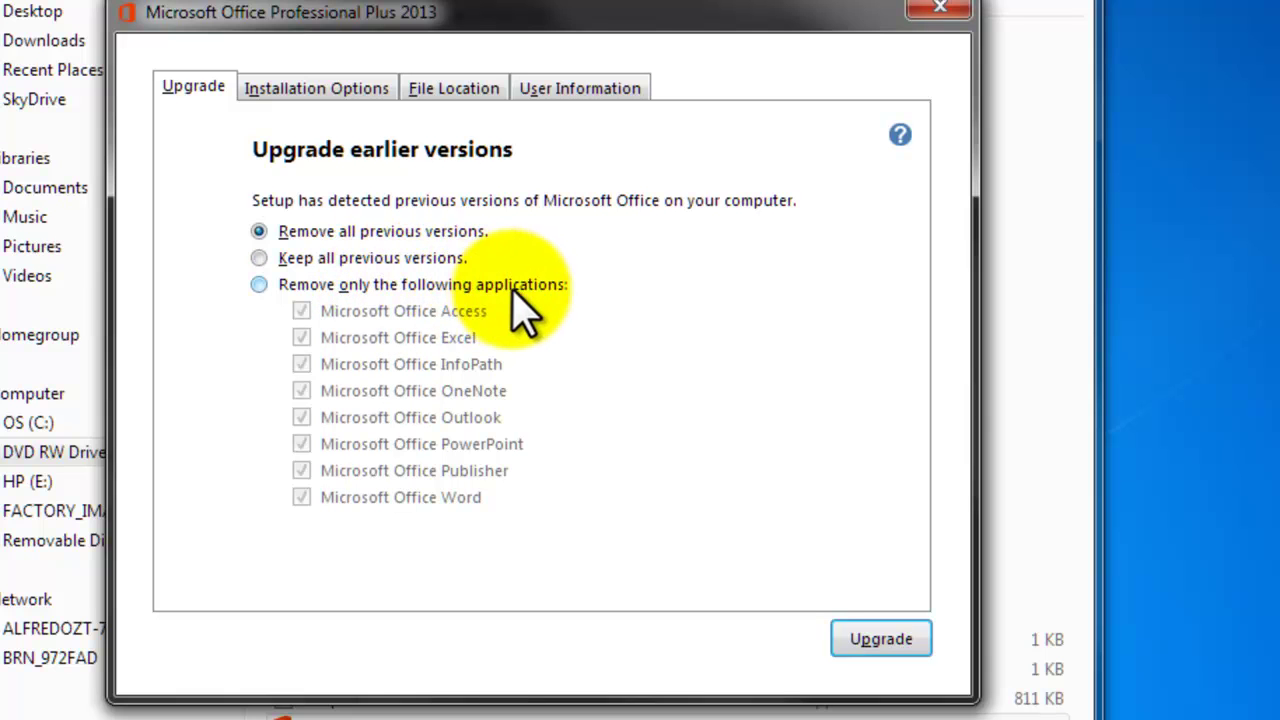
{"action": "left_click", "coordinate": [261, 260]}
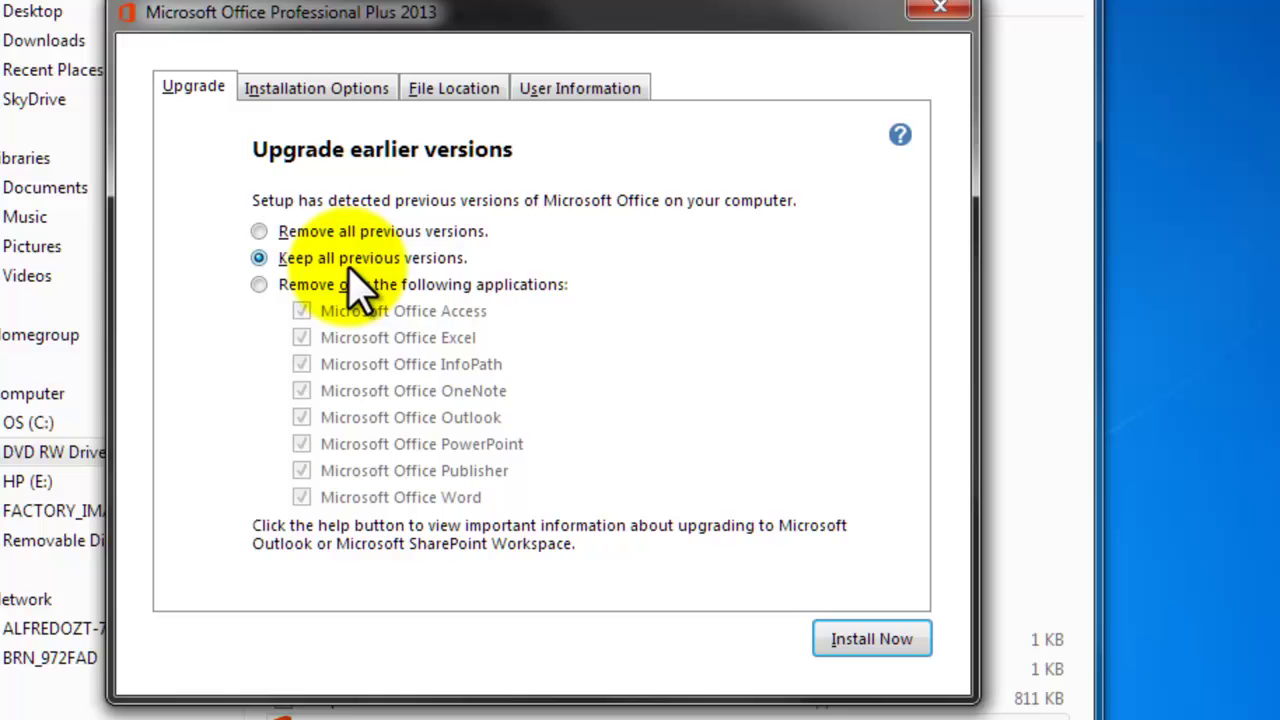
{"action": "left_click", "coordinate": [880, 643]}
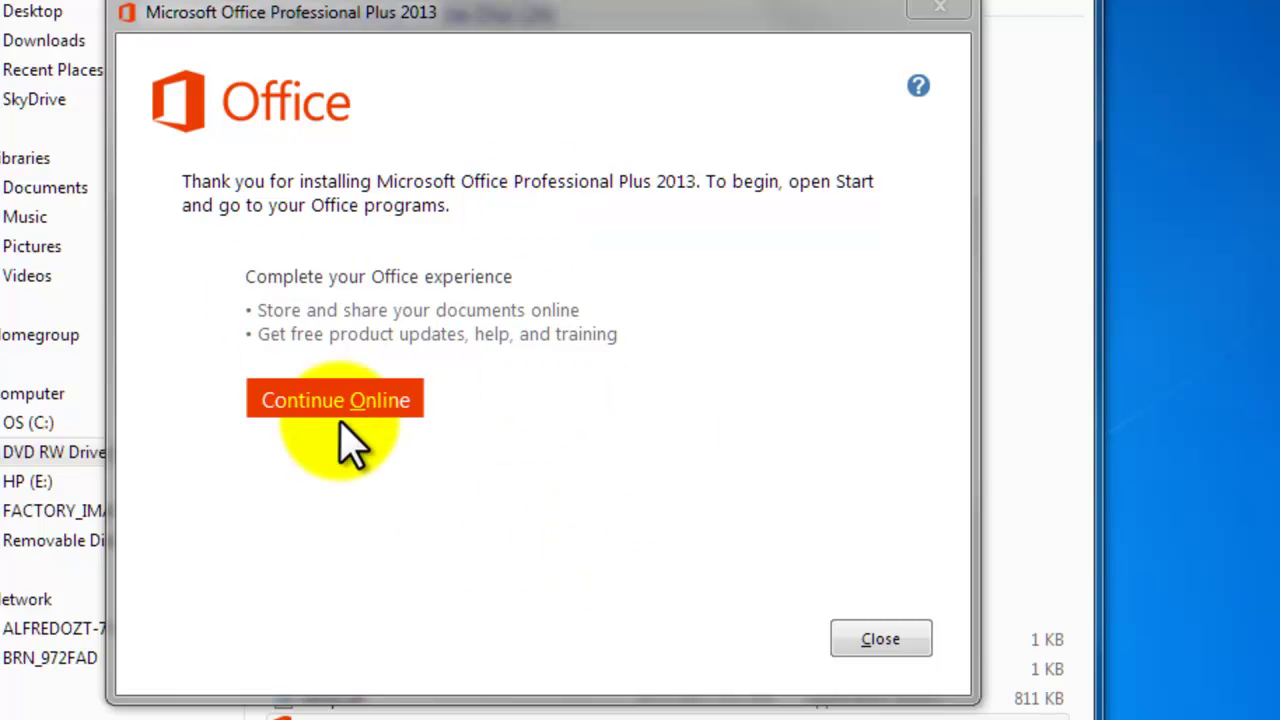
- Finish the Office 2013 setup without rebooting the system and close the installation disc's folder window
{"action": "left_click", "coordinate": [302, 400]}
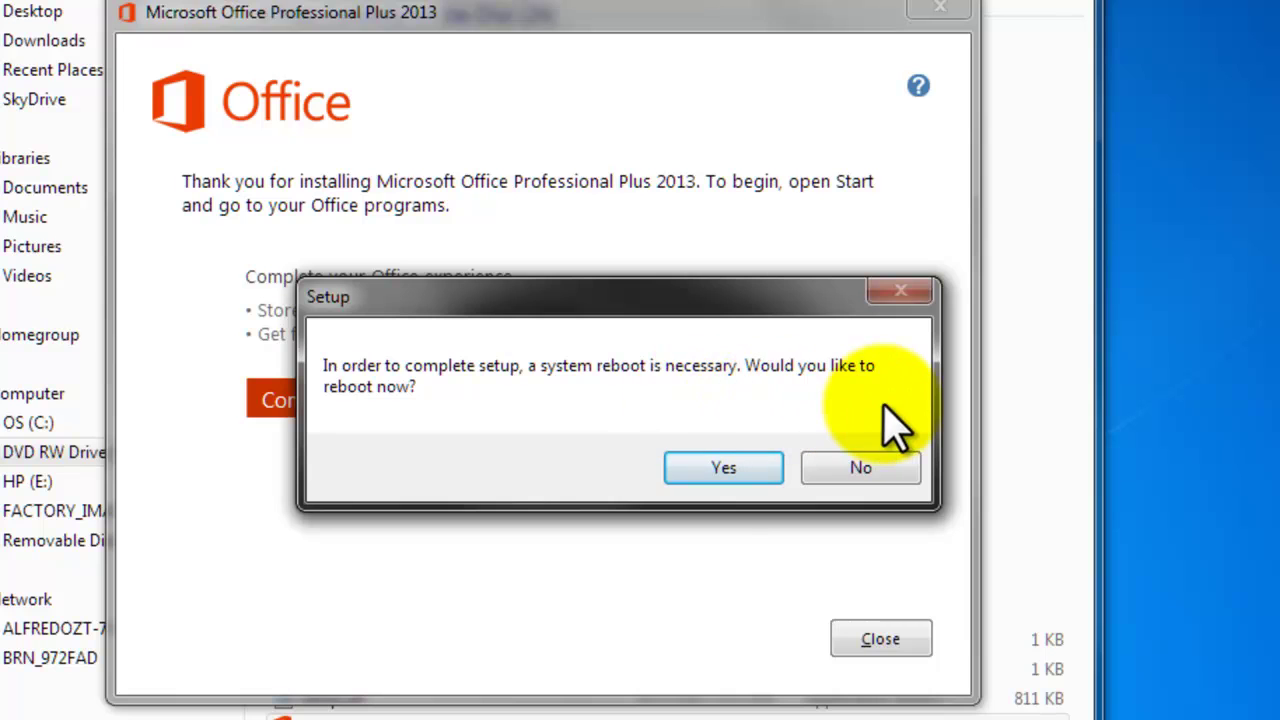
{"action": "left_click", "coordinate": [856, 467]}
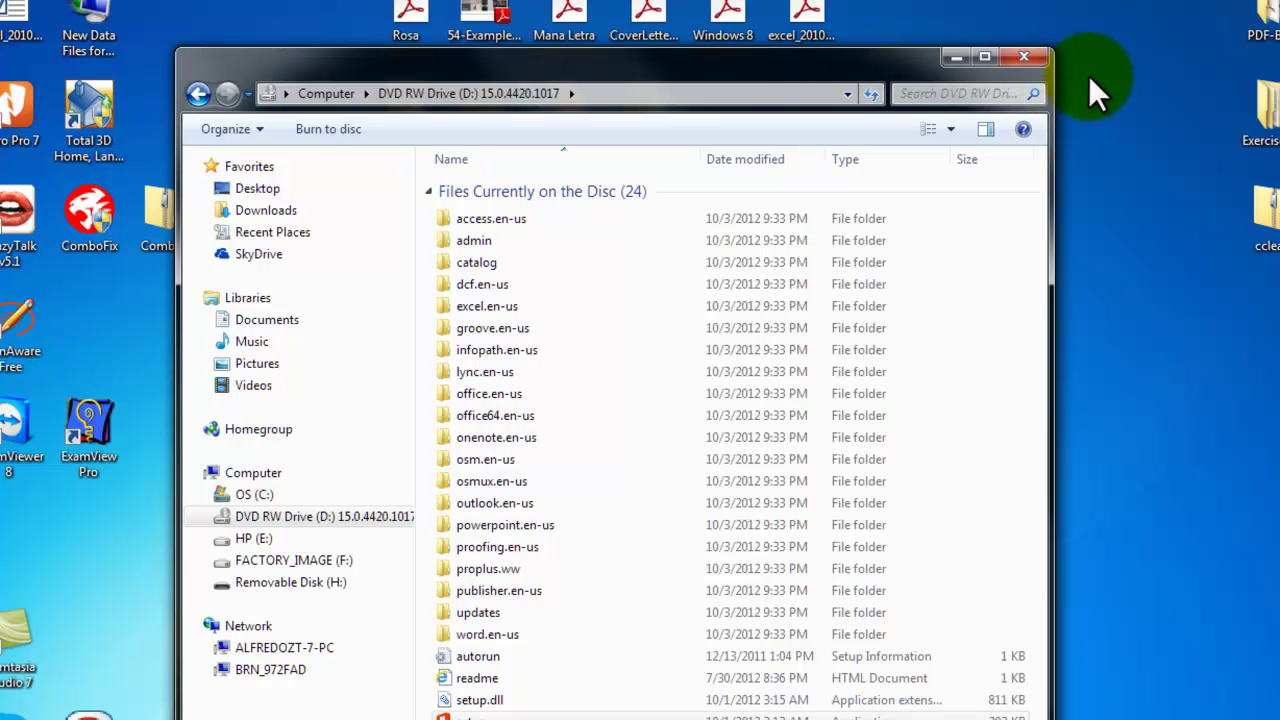
{"action": "left_click", "coordinate": [1022, 59]}
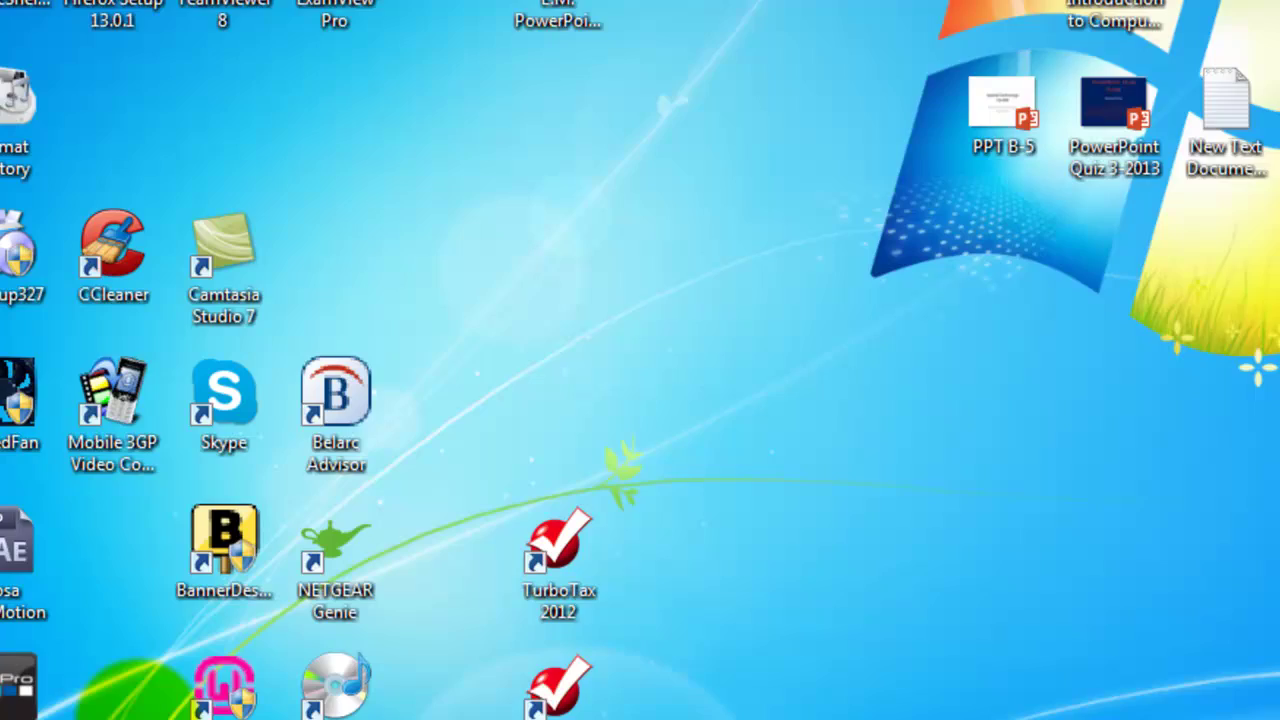
- Launch Word 2013 from the Microsoft Office 2013 program folder and dismiss its welcome video
{"action": "left_click", "coordinate": [68, 686]}
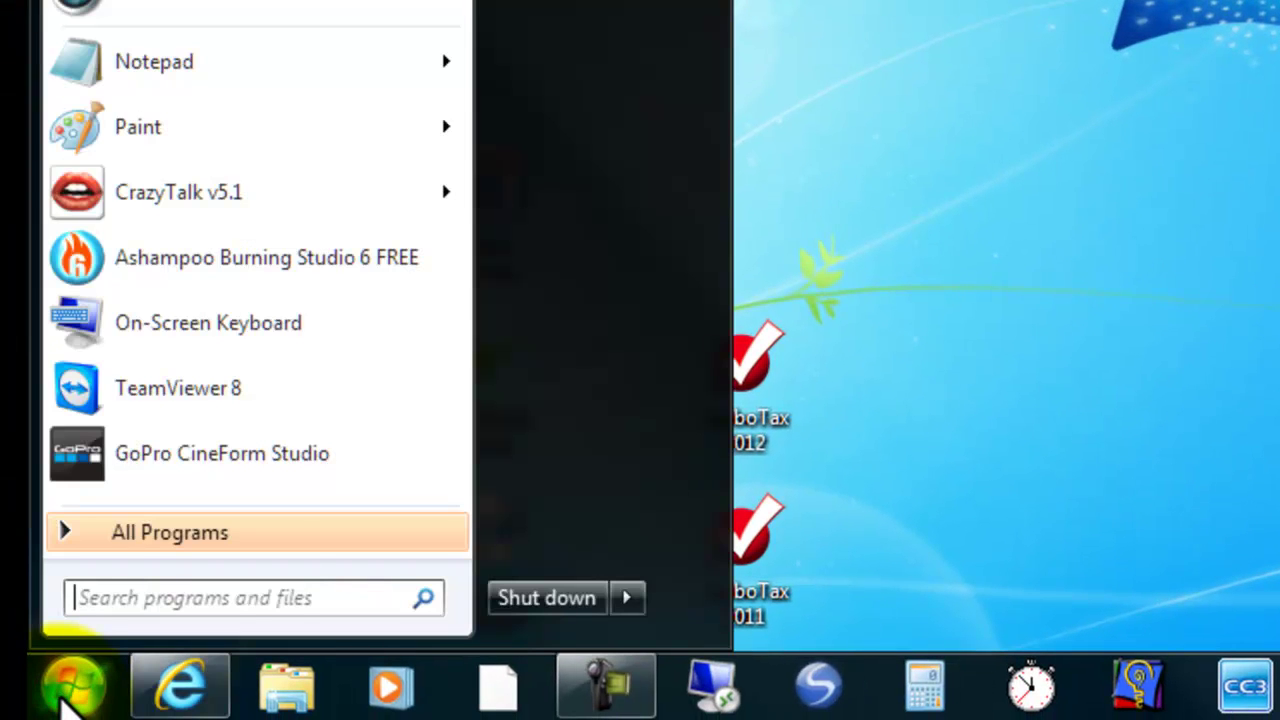
{"action": "left_click", "coordinate": [165, 540]}
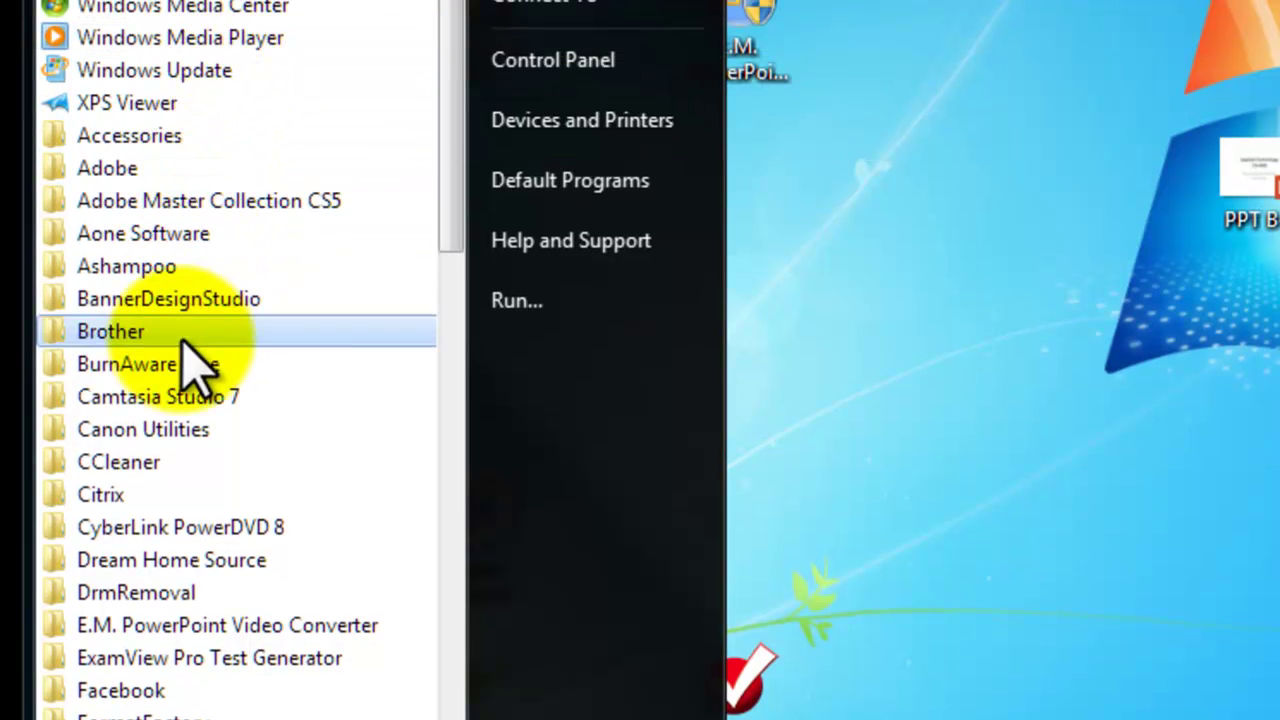
{"action": "scroll", "coordinate": [190, 630], "scroll_direction": "down", "scroll_amount": 3}
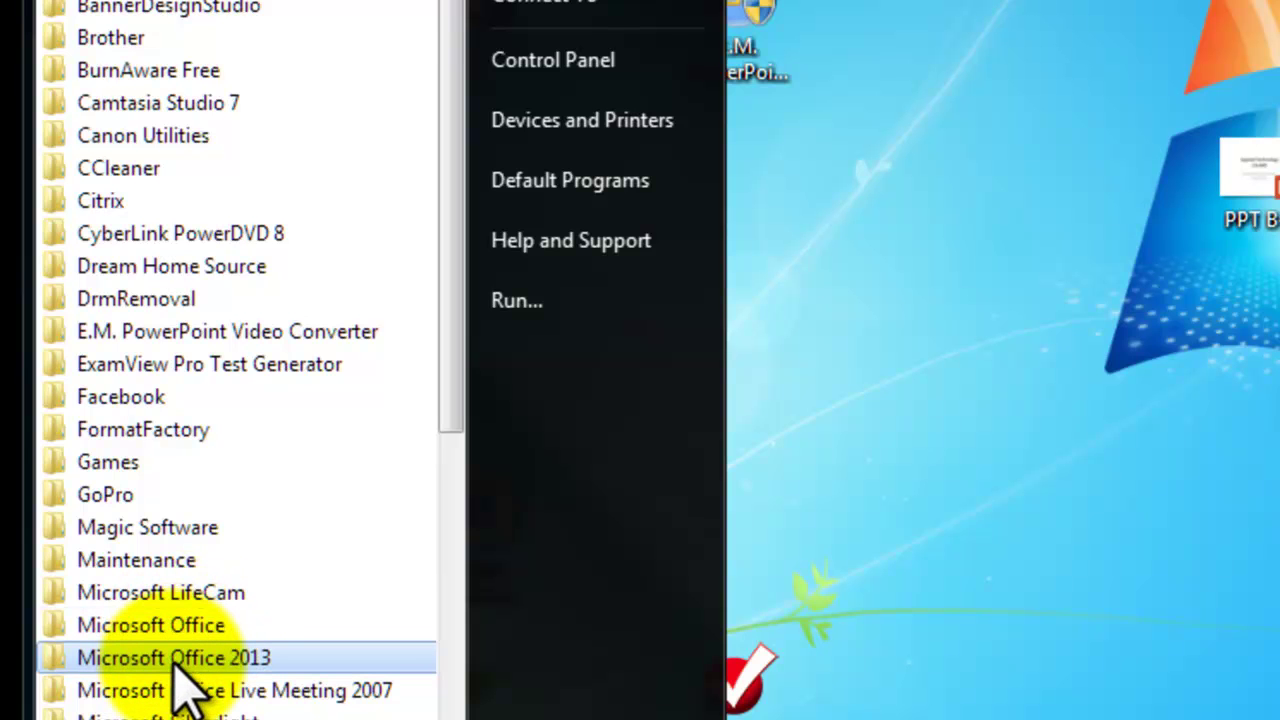
{"action": "left_click", "coordinate": [178, 660]}
{"action": "scroll", "coordinate": [337, 590], "scroll_direction": "down", "scroll_amount": 5}
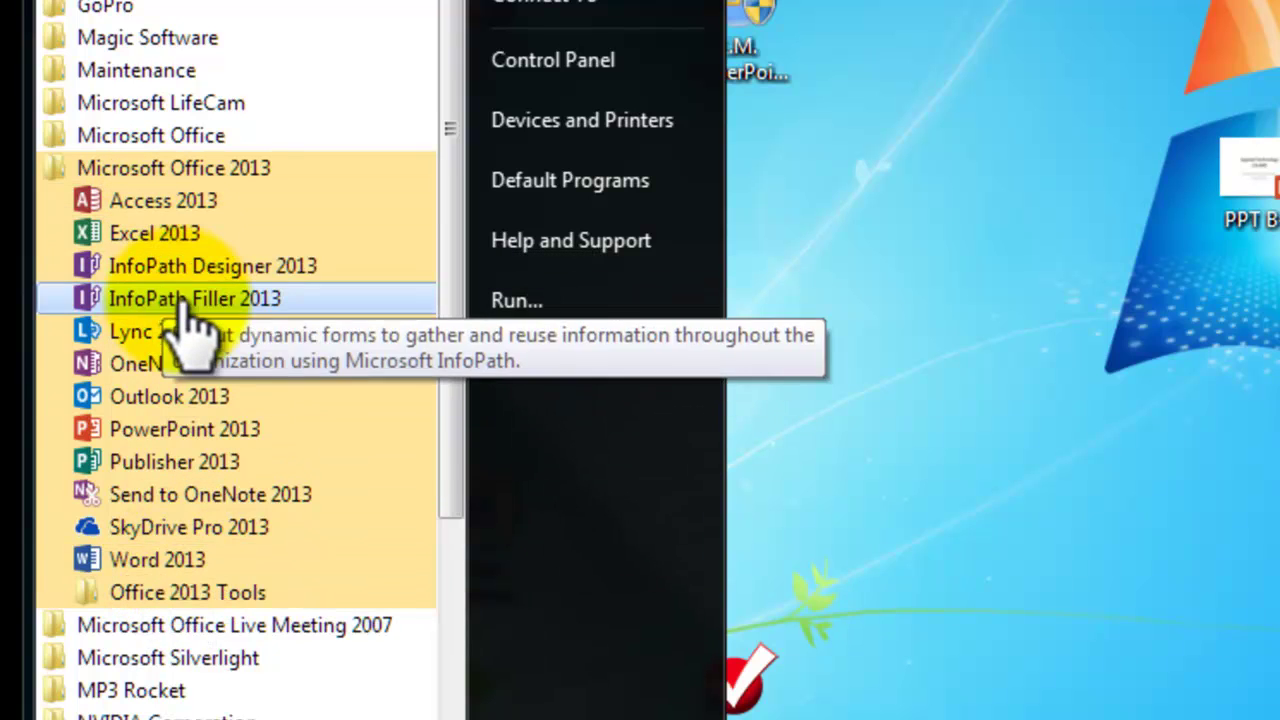
{"action": "left_click", "coordinate": [140, 563]}
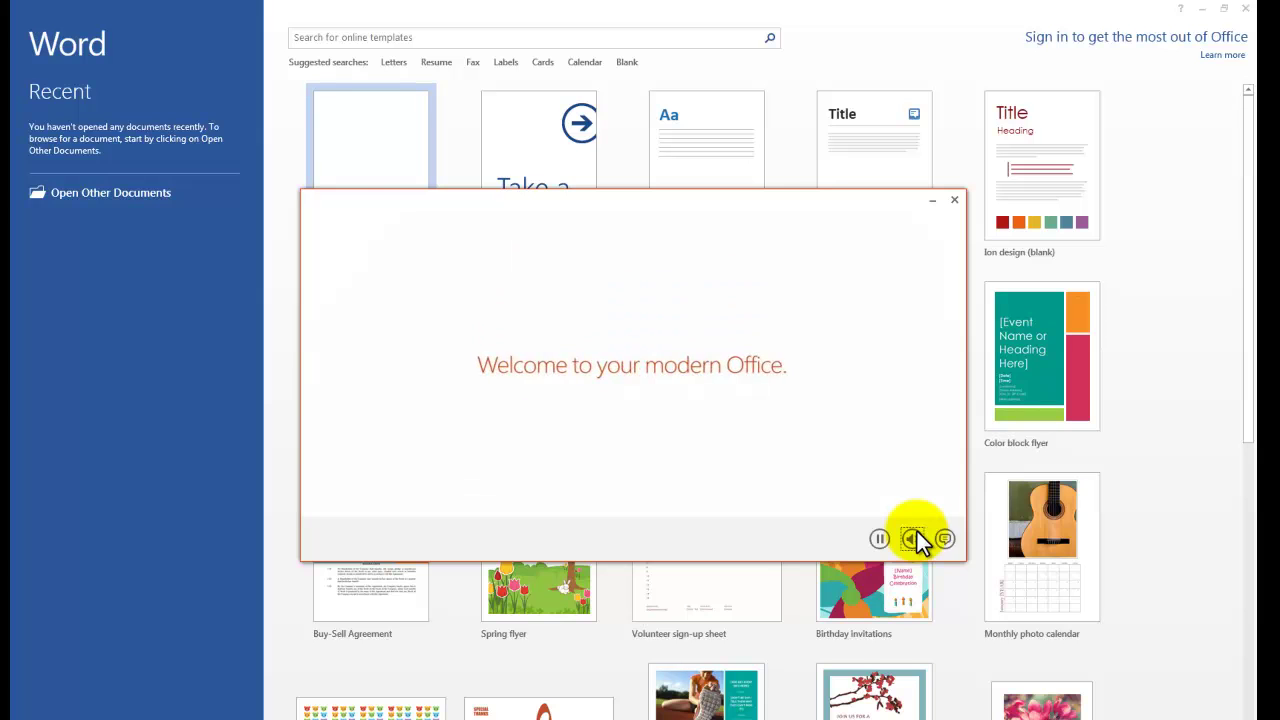
{"action": "left_click", "coordinate": [878, 540]}
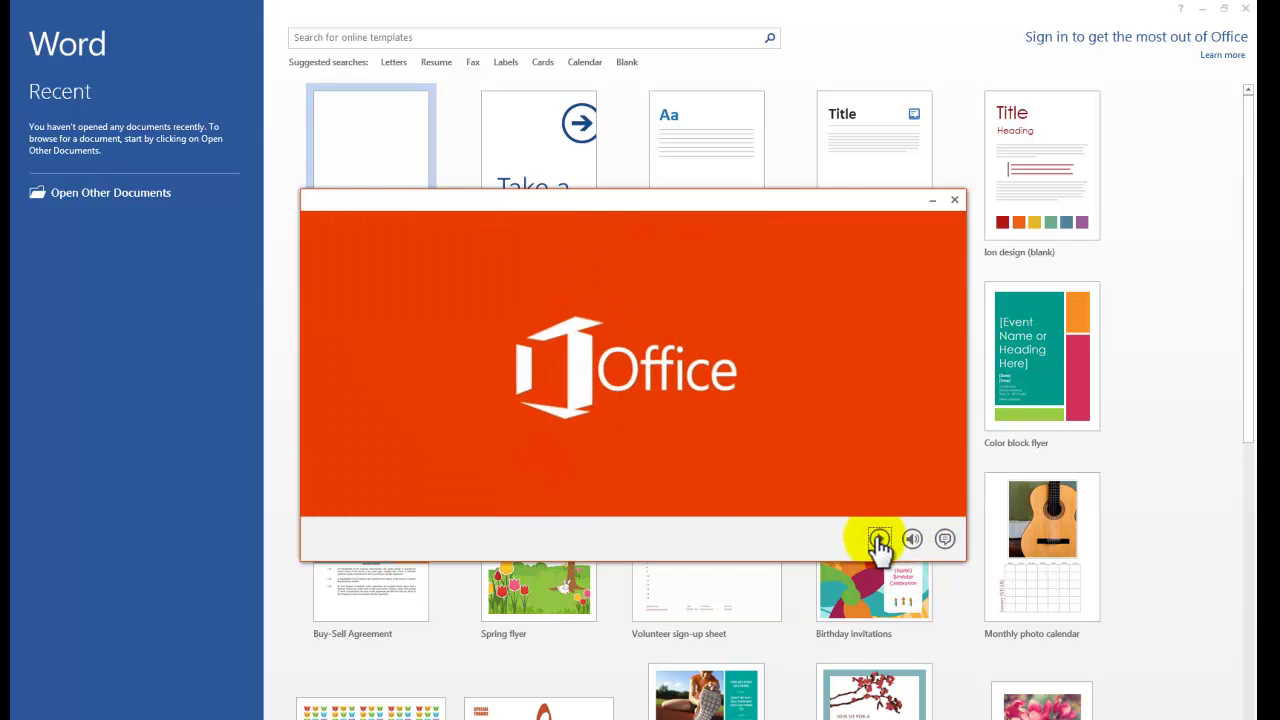
{"action": "left_click", "coordinate": [955, 201]}
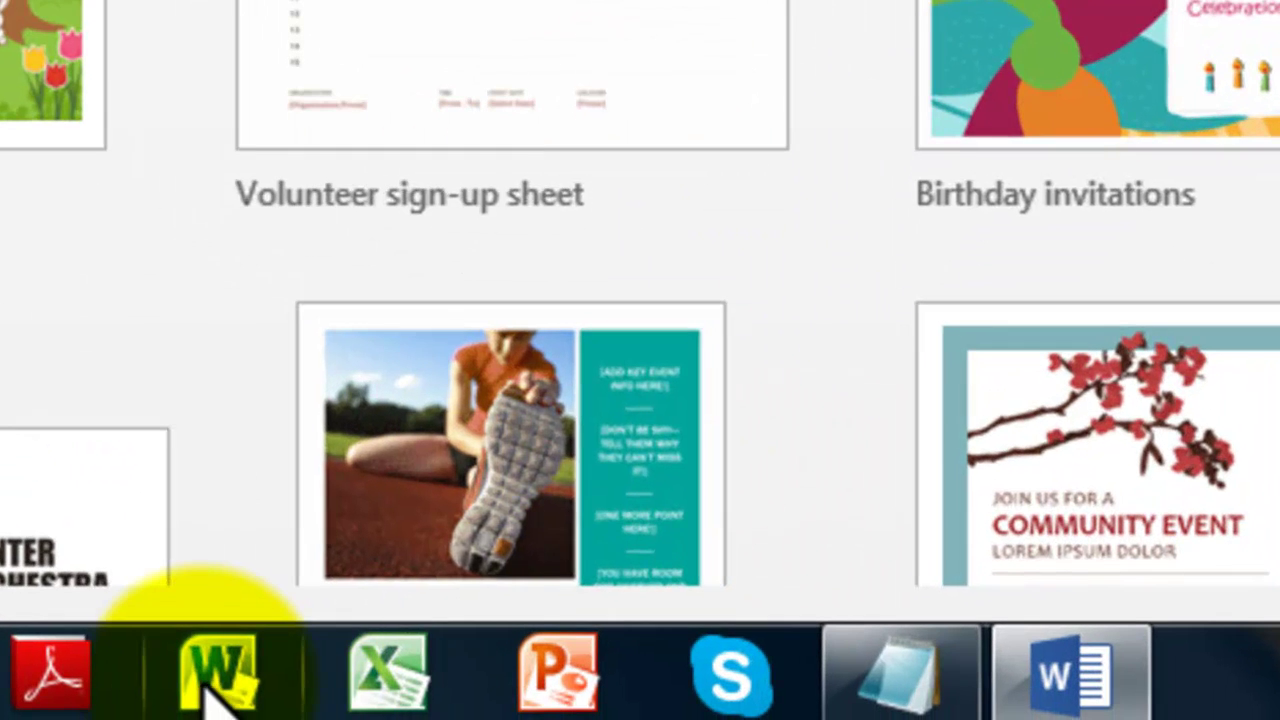
- Open the older Word version alongside Word 2013 and snap its window to the right half of the screen
{"action": "left_click", "coordinate": [625, 719]}
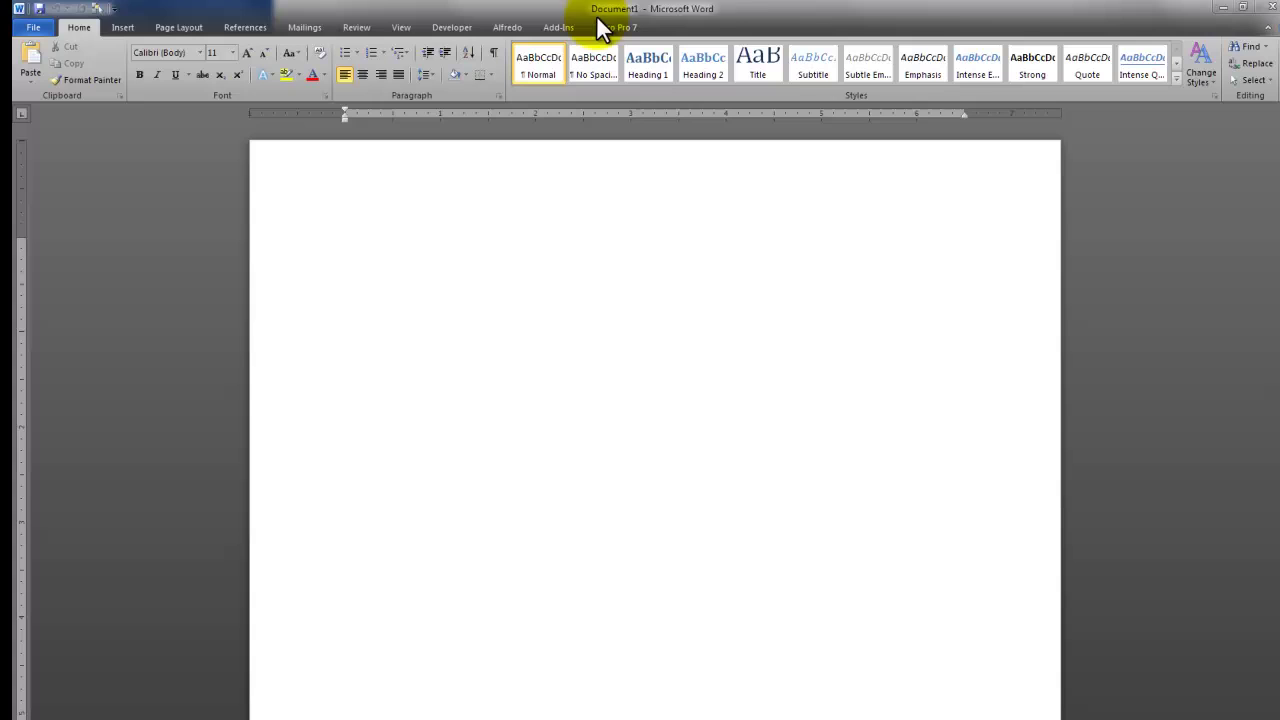
{"action": "left_click_drag", "start_coordinate": [766, 14], "coordinate": [790, 44]}
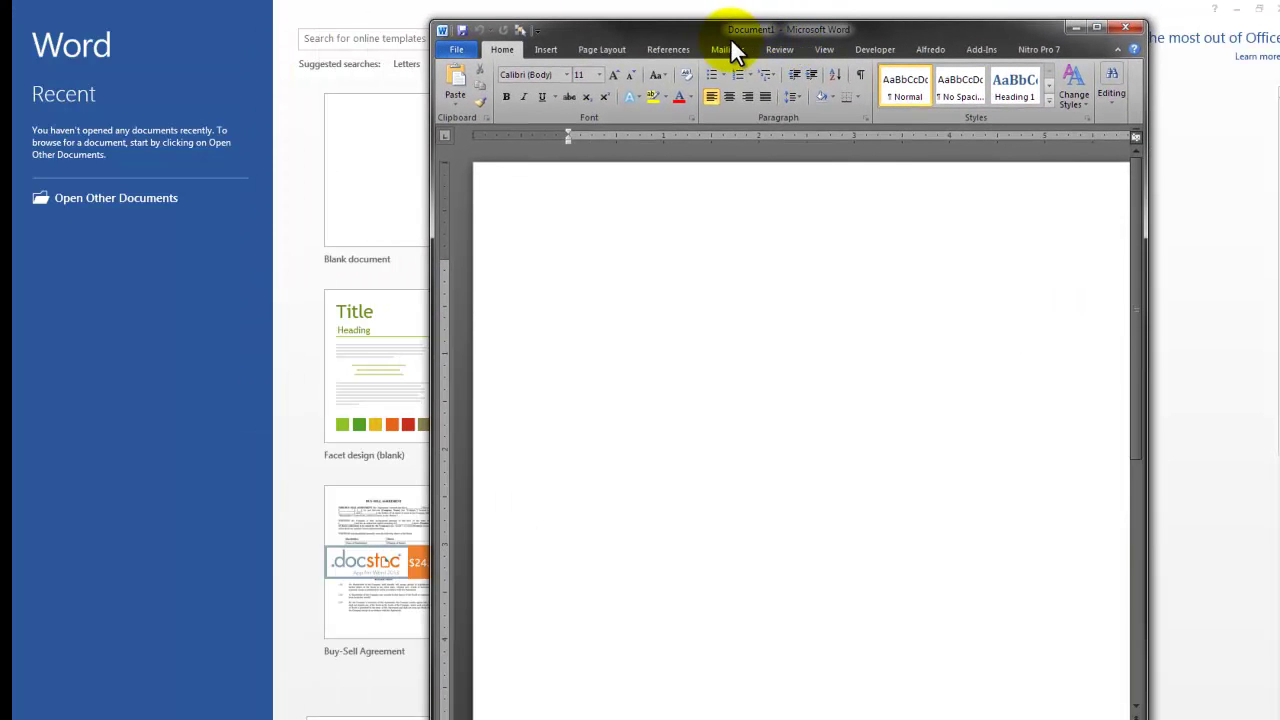
{"action": "left_click_drag", "start_coordinate": [693, 42], "coordinate": [838, 24]}
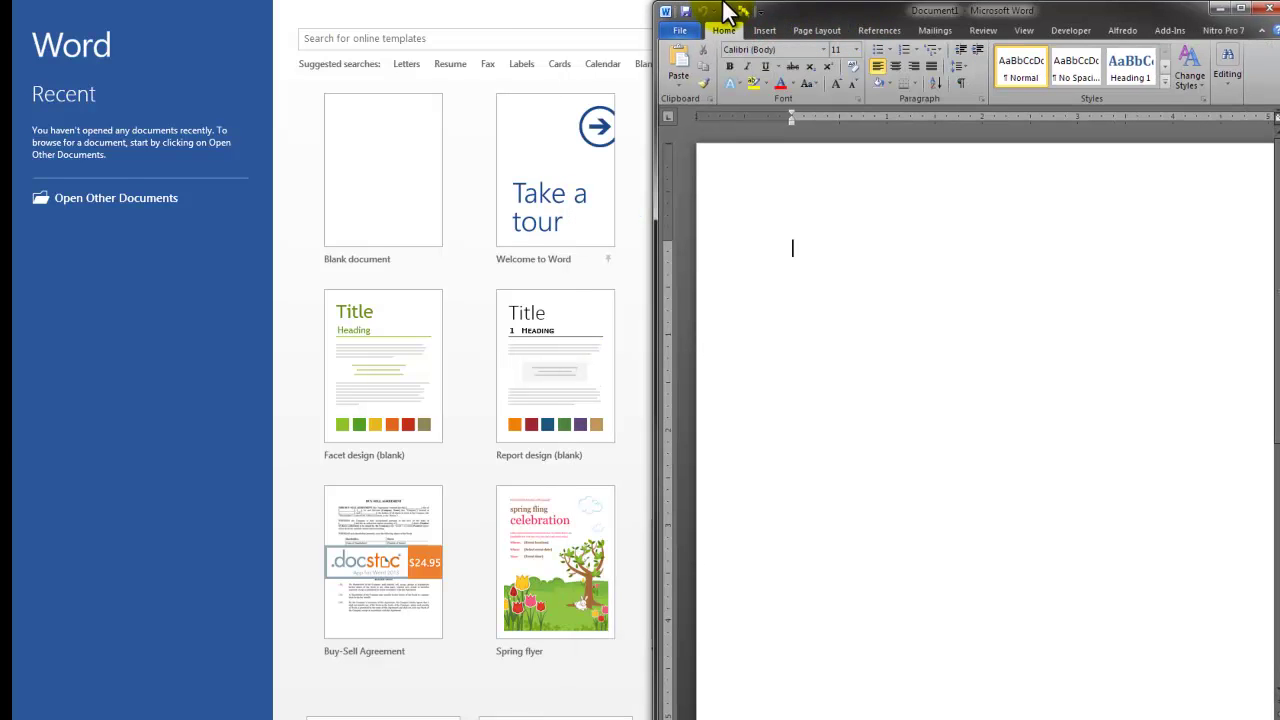
- Create a blank document in Word 2013 and snap its window to the left half of the screen
{"action": "left_click", "coordinate": [522, 20]}
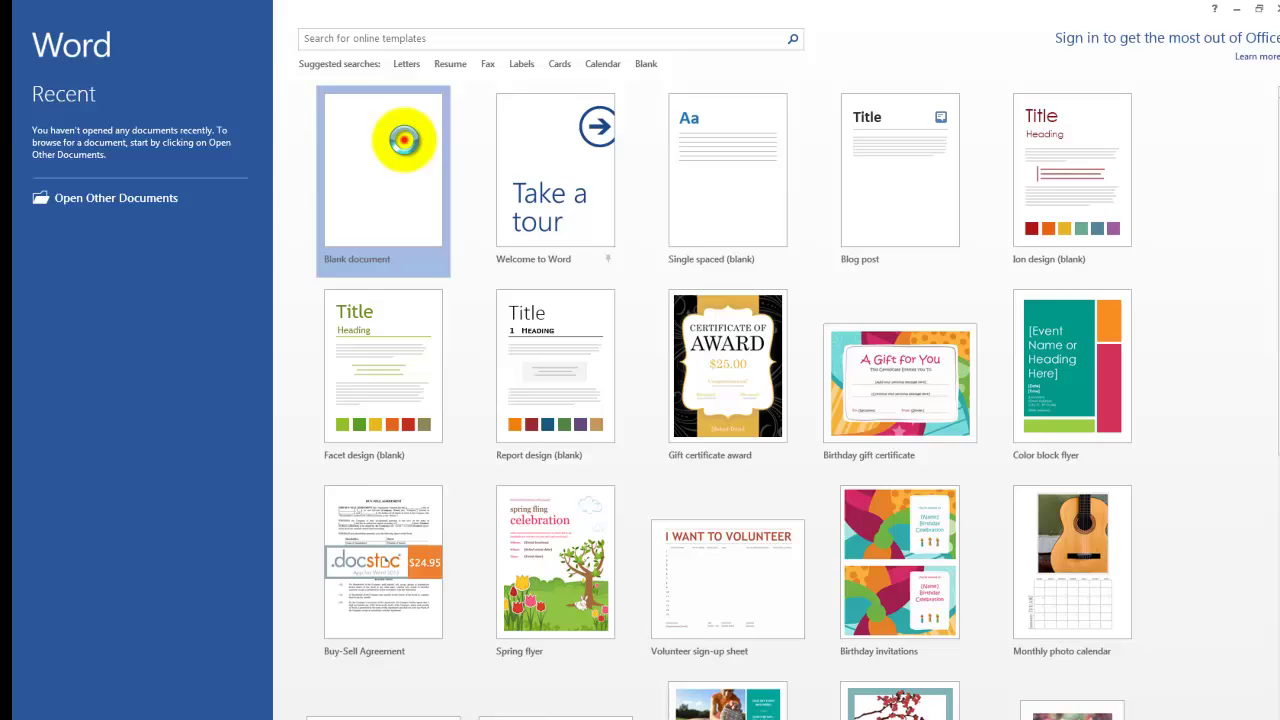
{"action": "left_click", "coordinate": [404, 140]}
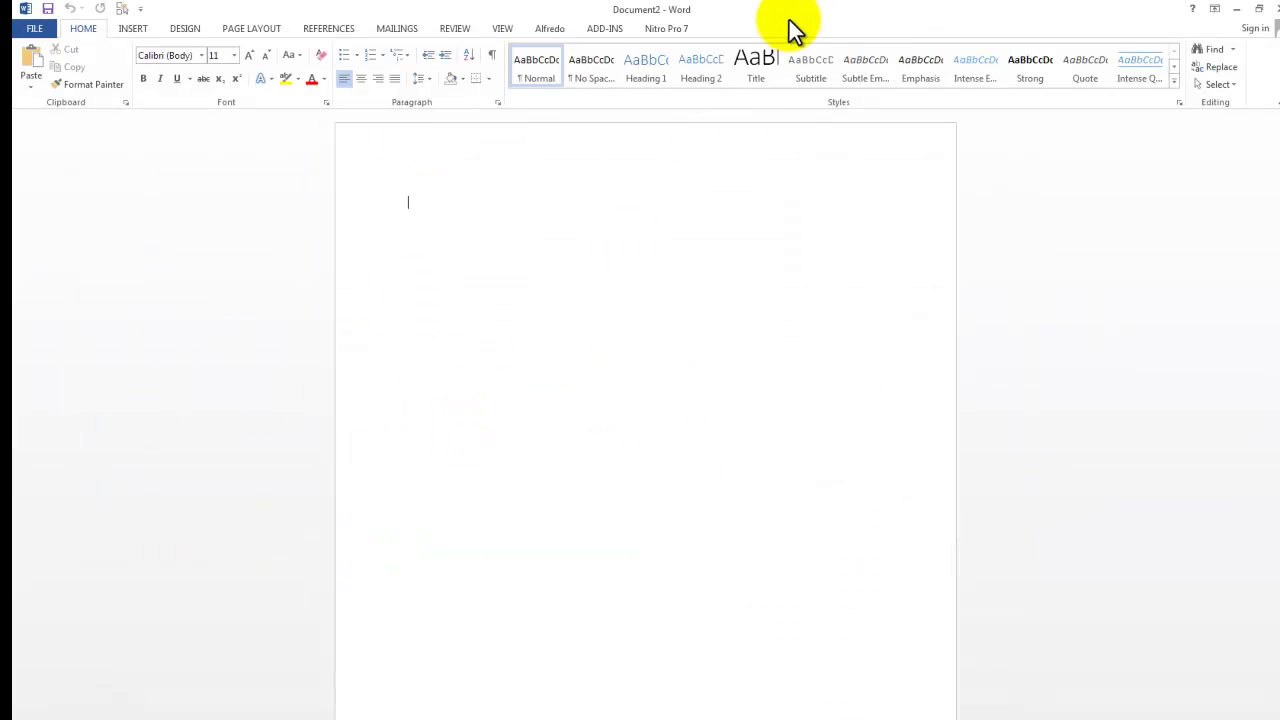
{"action": "left_click_drag", "start_coordinate": [794, 28], "coordinate": [2, 26]}
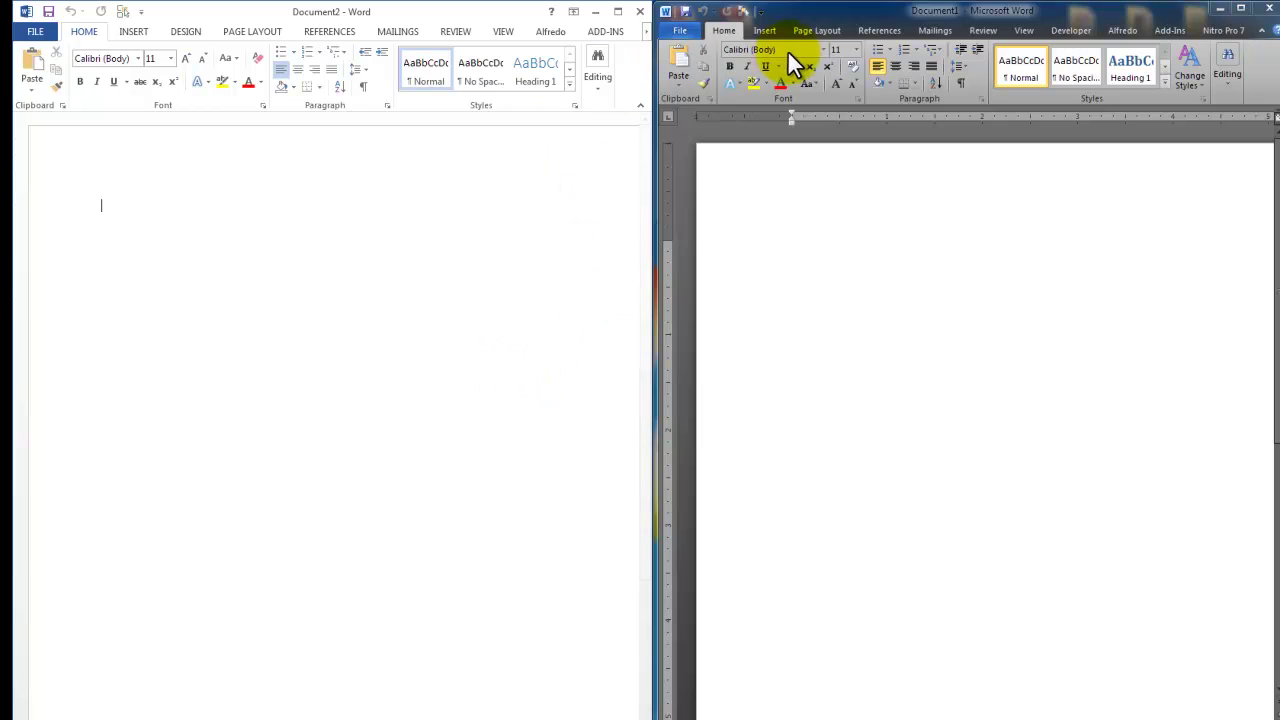
- Switch between the two side-by-side Word windows to compare the old and new ribbon and interface
{"action": "left_click", "coordinate": [900, 266]}
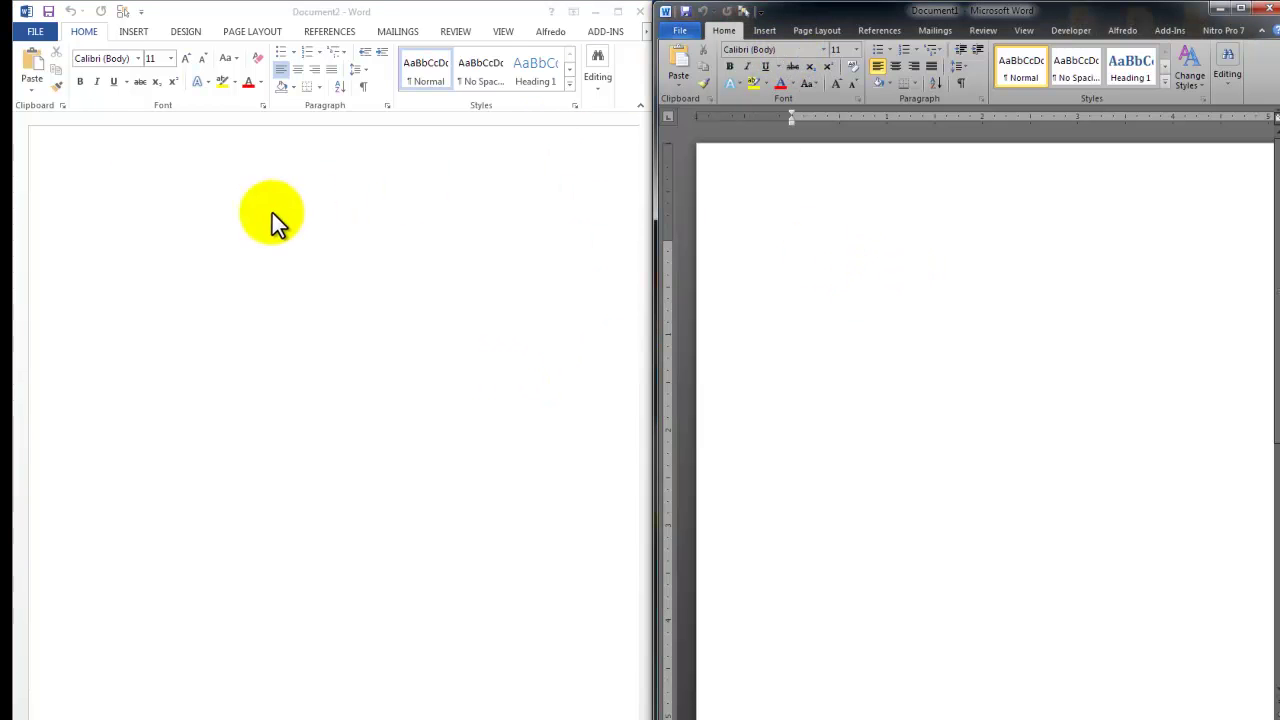
{"action": "left_click", "coordinate": [428, 222]}
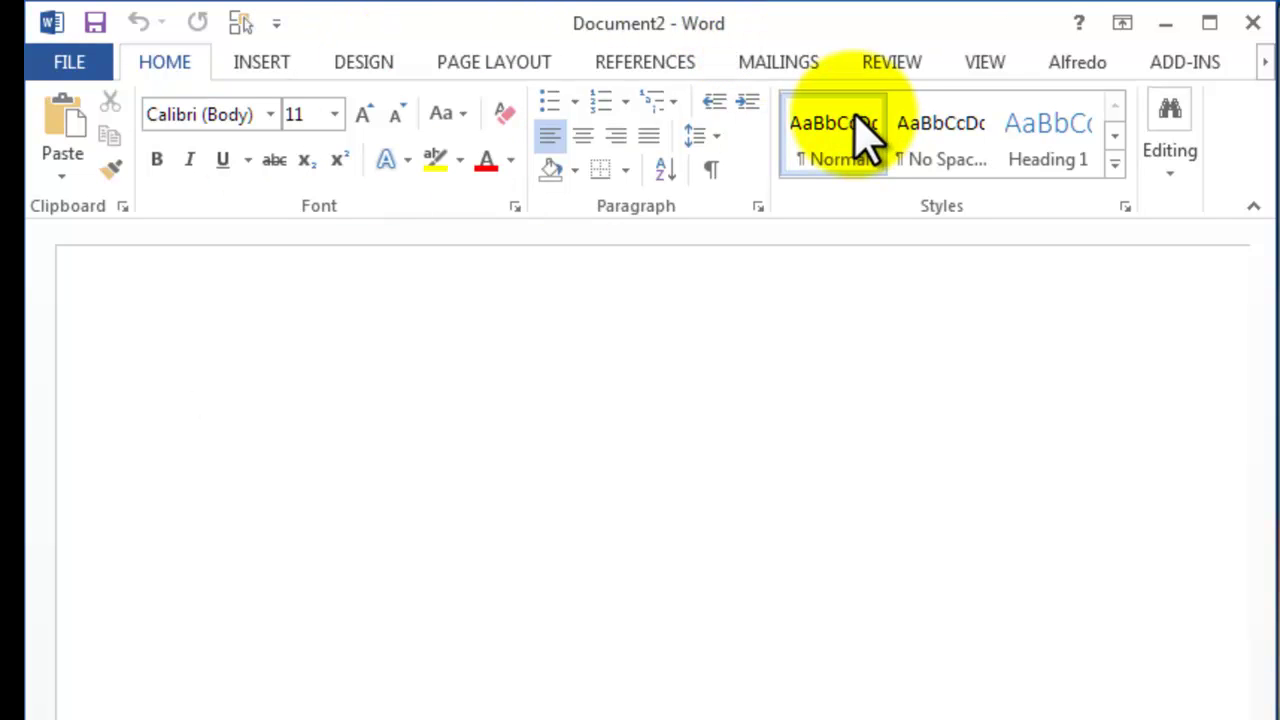
{"action": "left_click", "coordinate": [788, 24]}
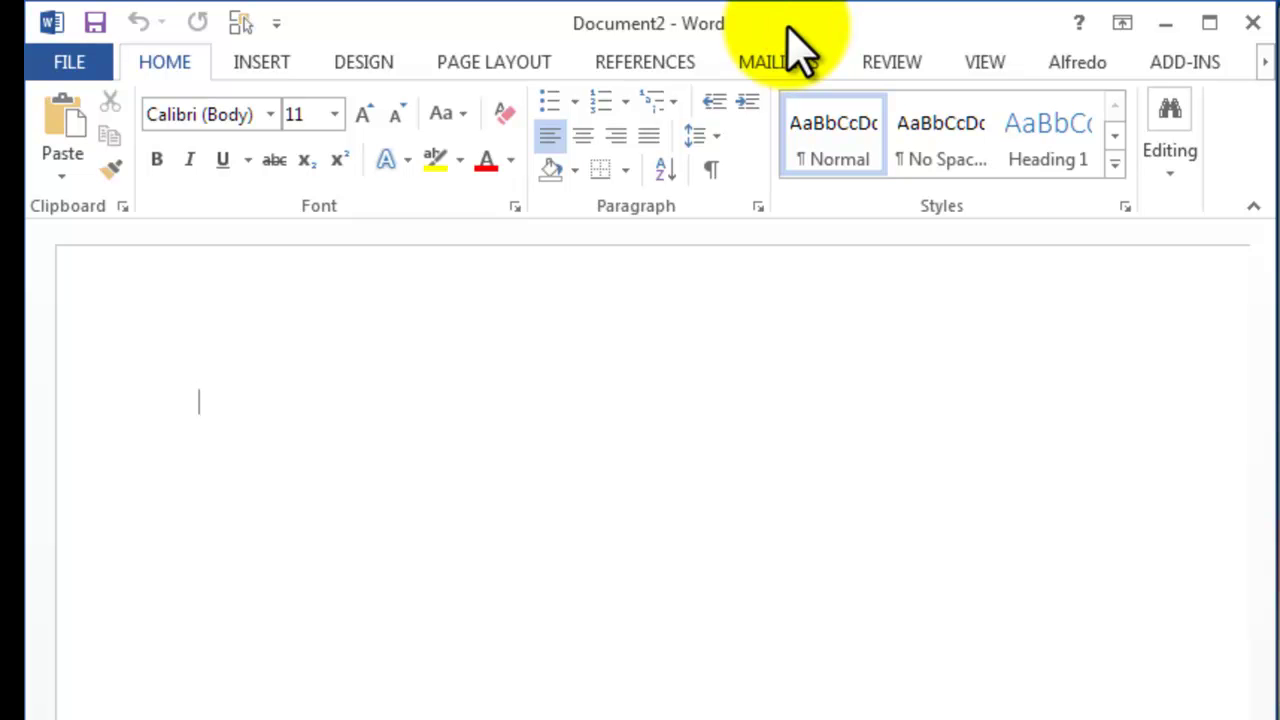
{"action": "left_click", "coordinate": [851, 263]}
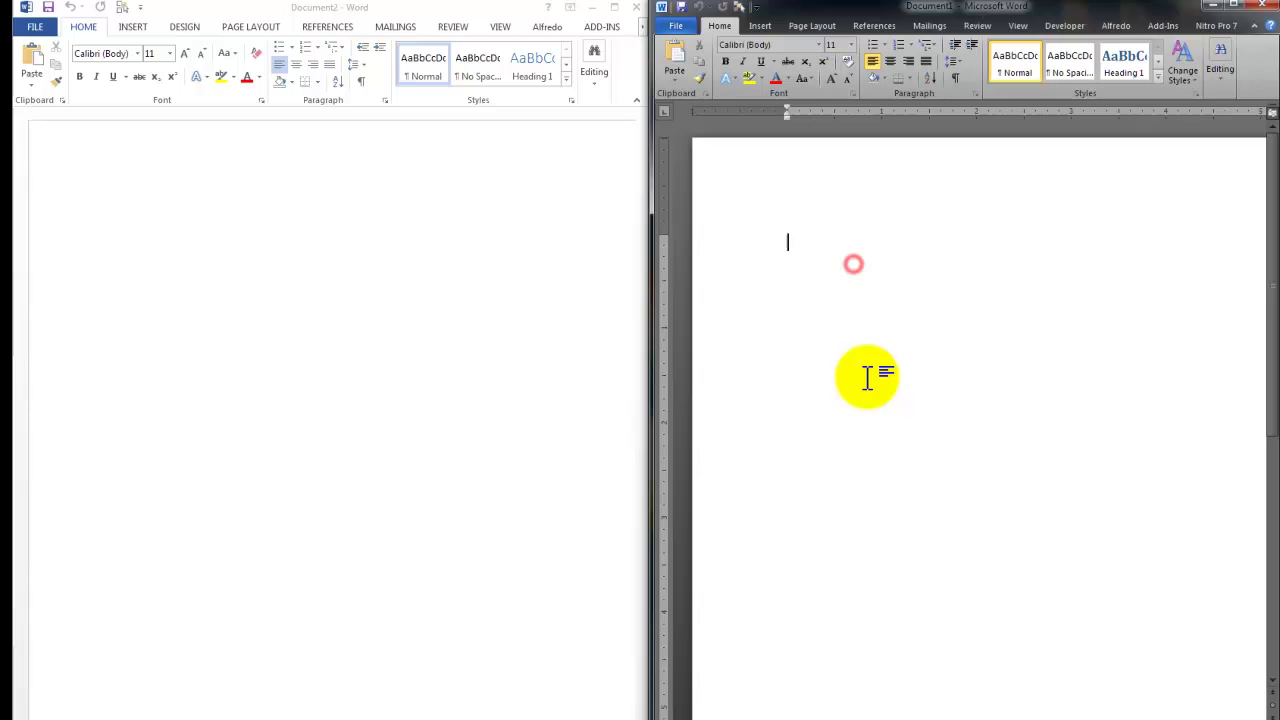